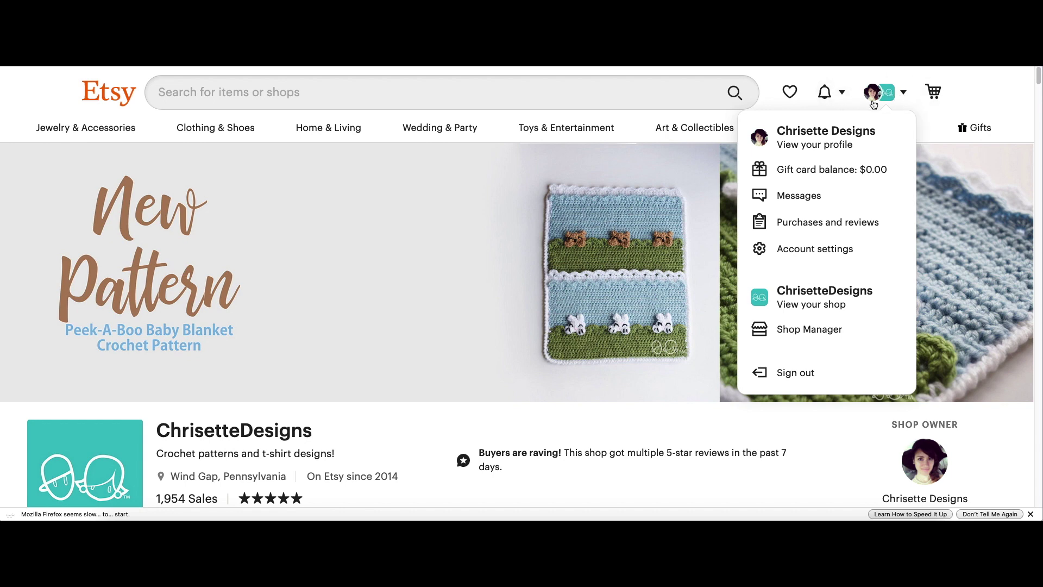
Open the Sales and coupons page in the shop's Shop Manager
click(894, 95)
click(898, 94)
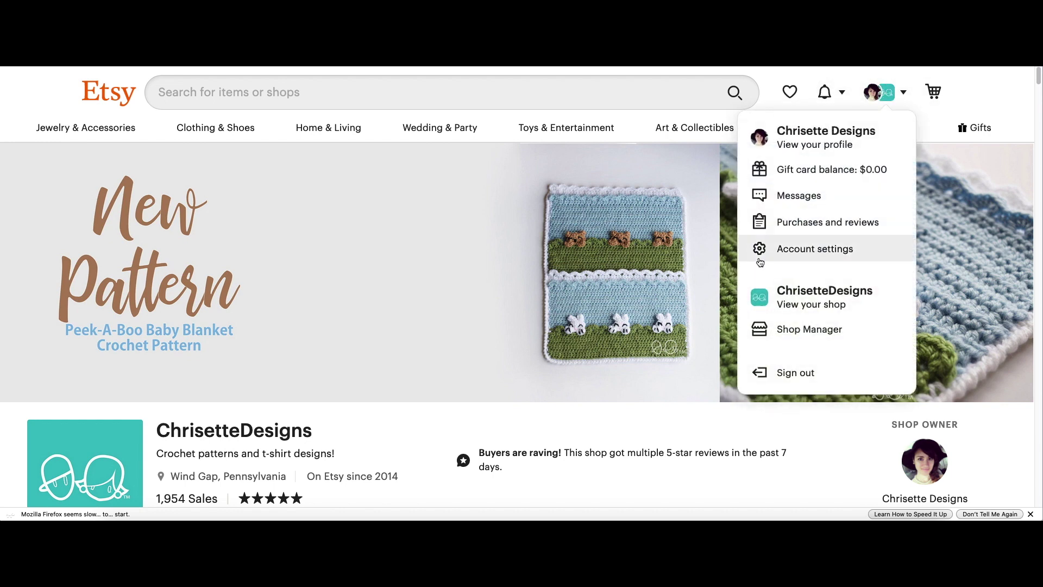
click(809, 332)
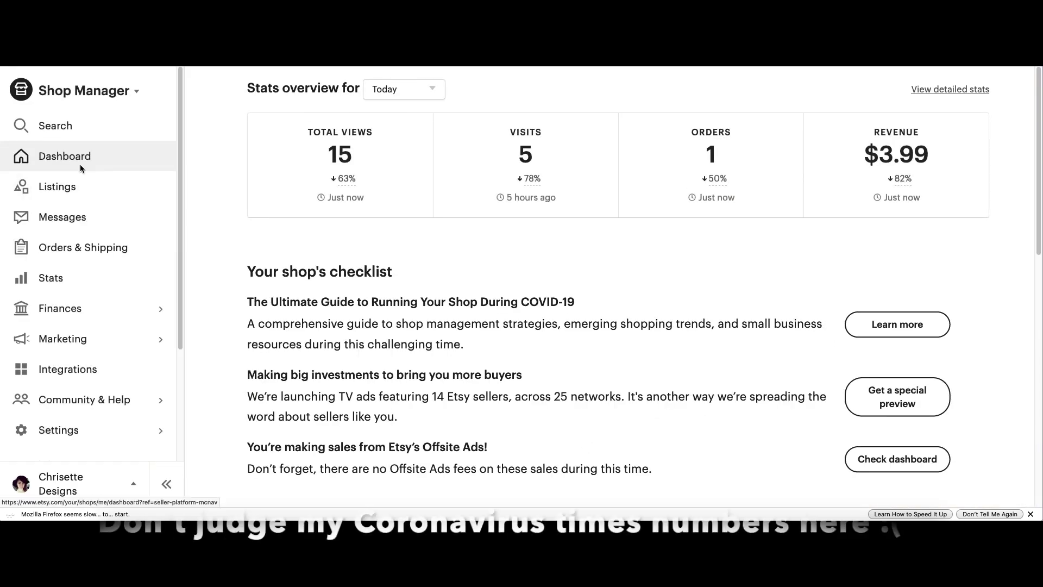
click(56, 345)
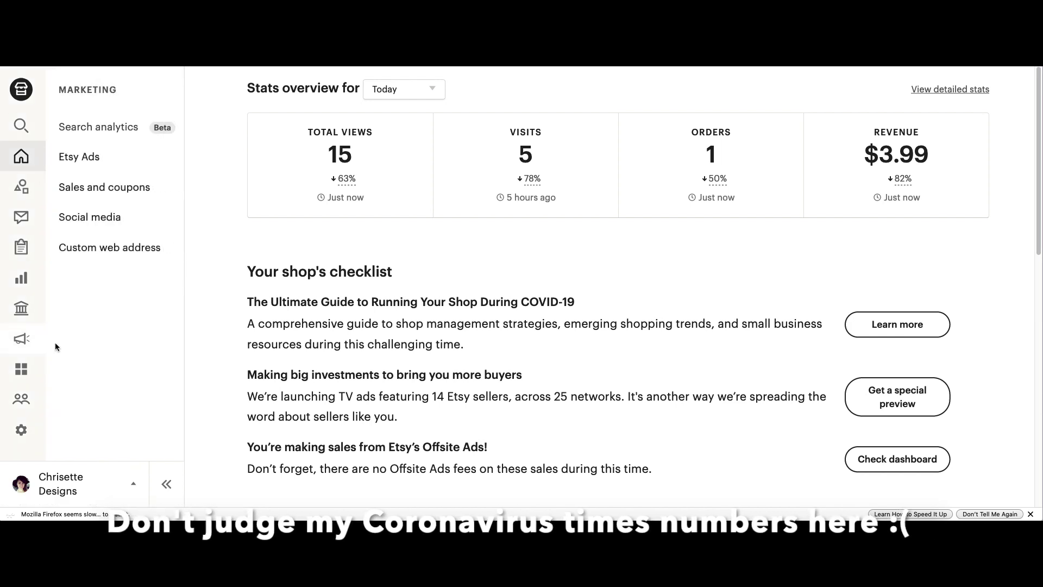
click(108, 190)
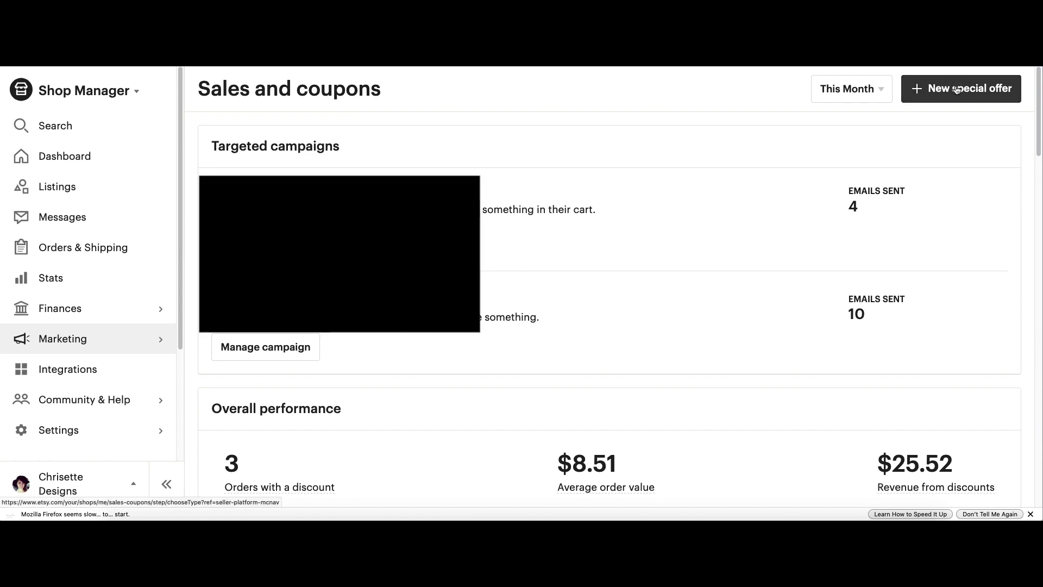
Start a new special offer of the coupon type
click(994, 89)
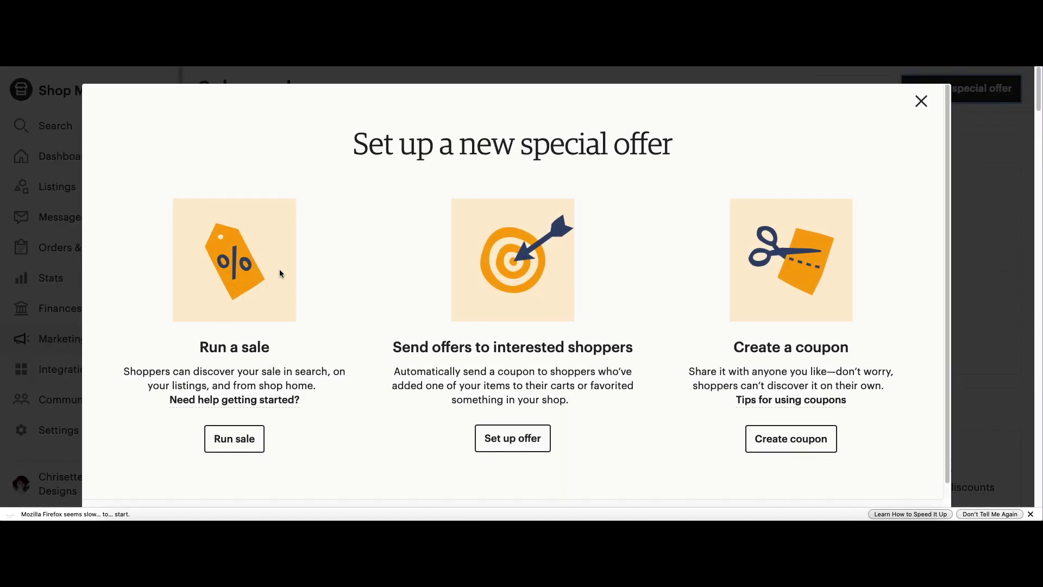
mouse_move(271, 402)
mouse_move(724, 374)
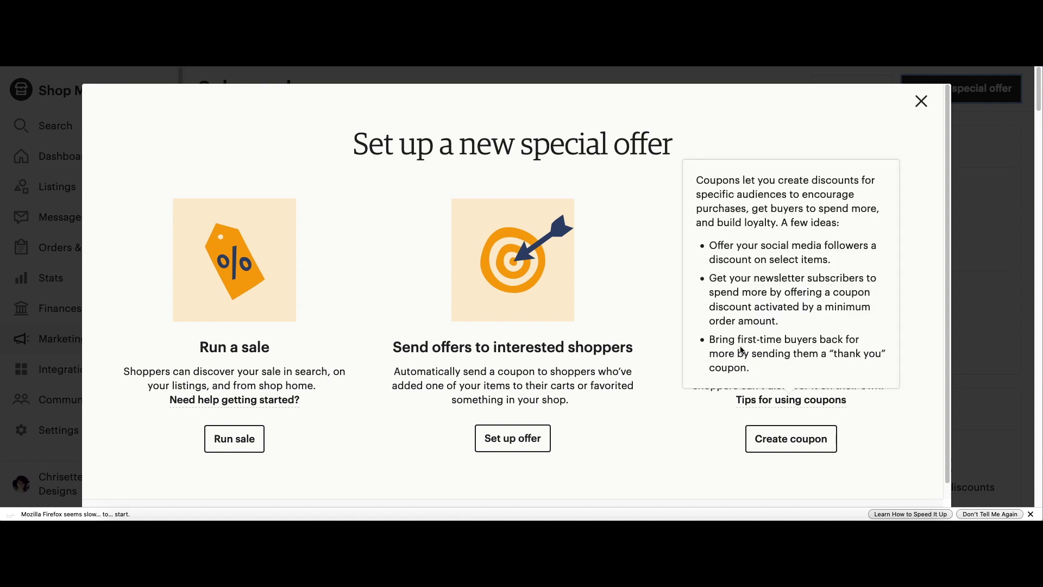
click(796, 439)
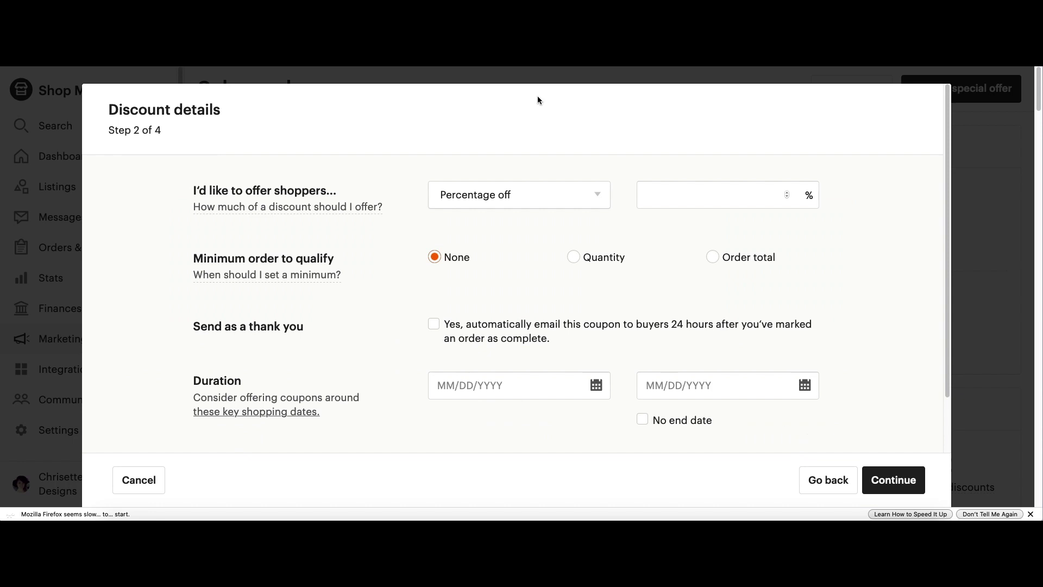
Set the coupon discount to Percentage off with a value of 20%
click(475, 185)
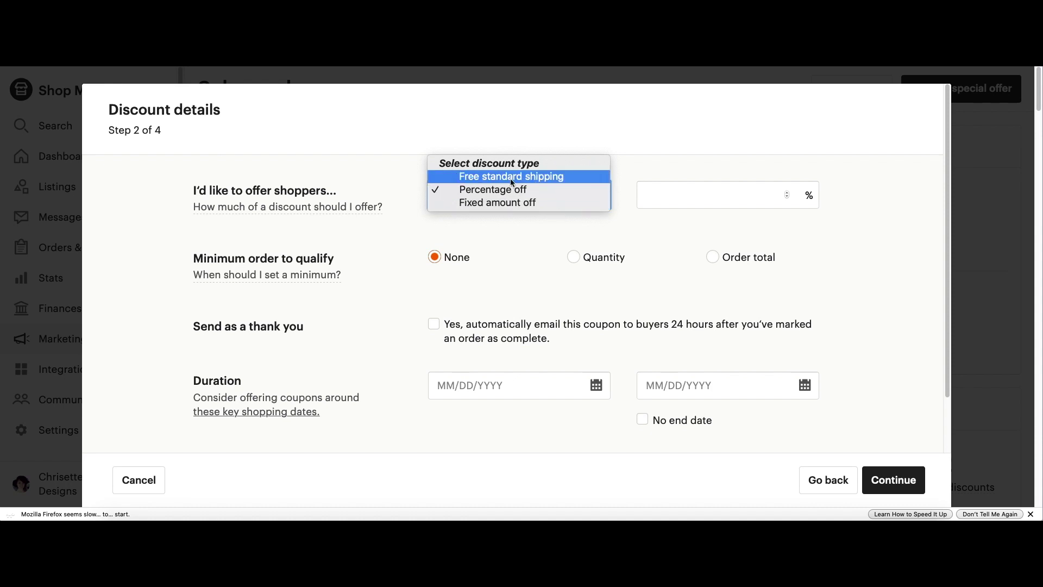
click(500, 190)
click(697, 198)
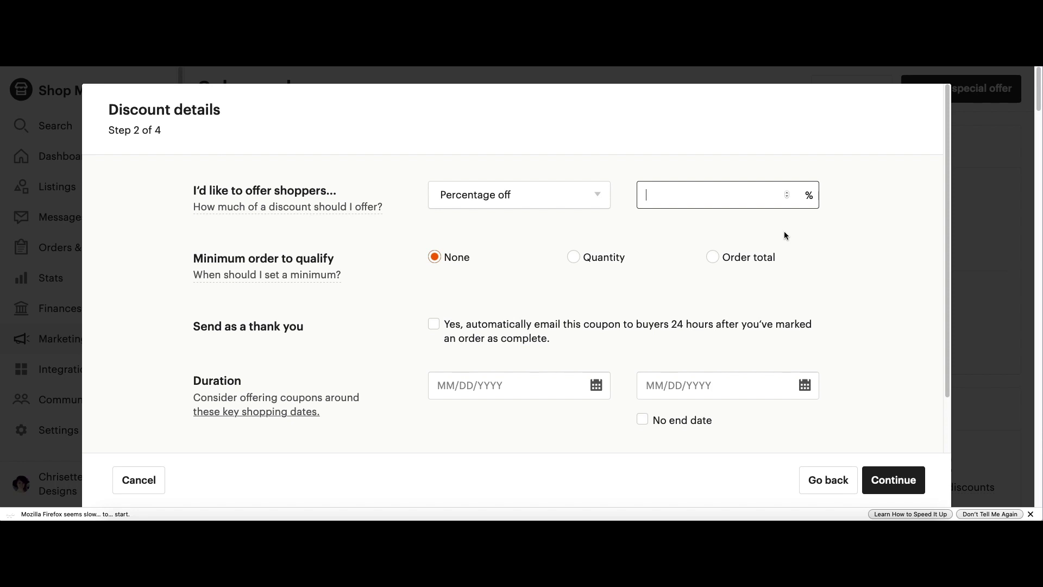
text(20)
click(806, 213)
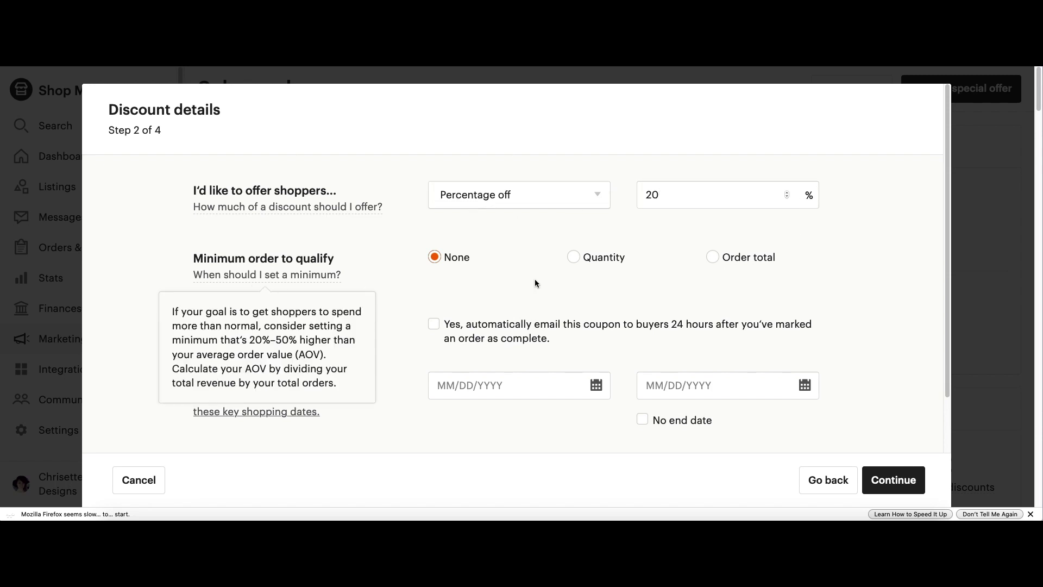
click(572, 258)
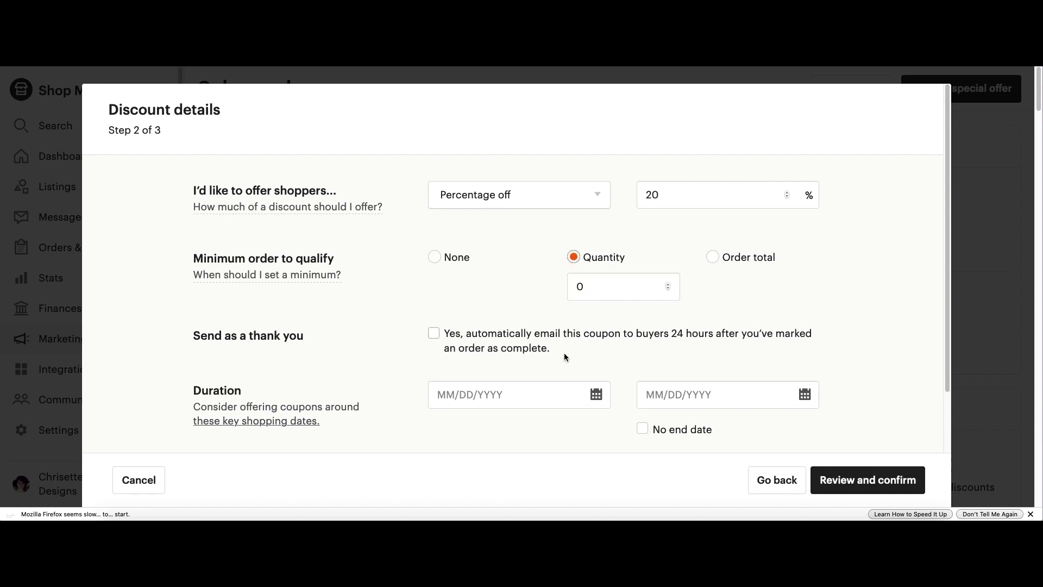
click(668, 284)
click(668, 285)
click(669, 292)
click(669, 293)
click(711, 258)
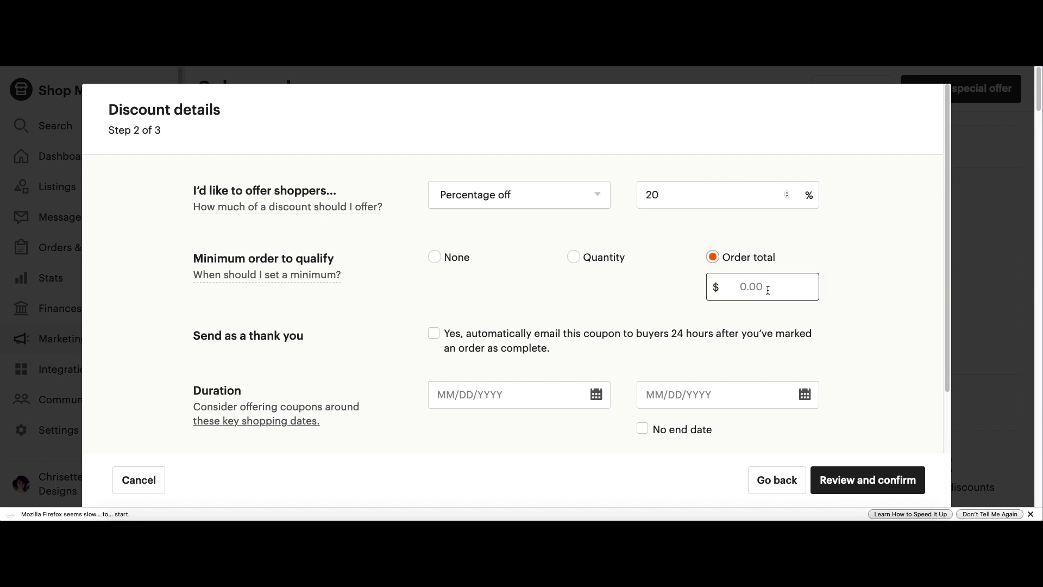
text(5.00)
key(BackSpace)
key(BackSpace)
key(BackSpace)
key(BackSpace)
click(437, 258)
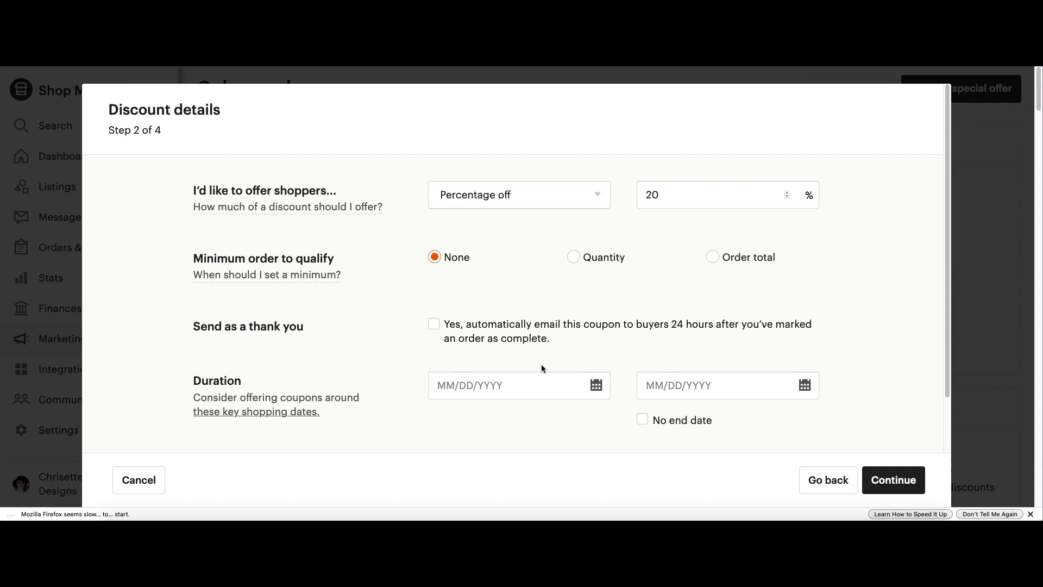
click(434, 324)
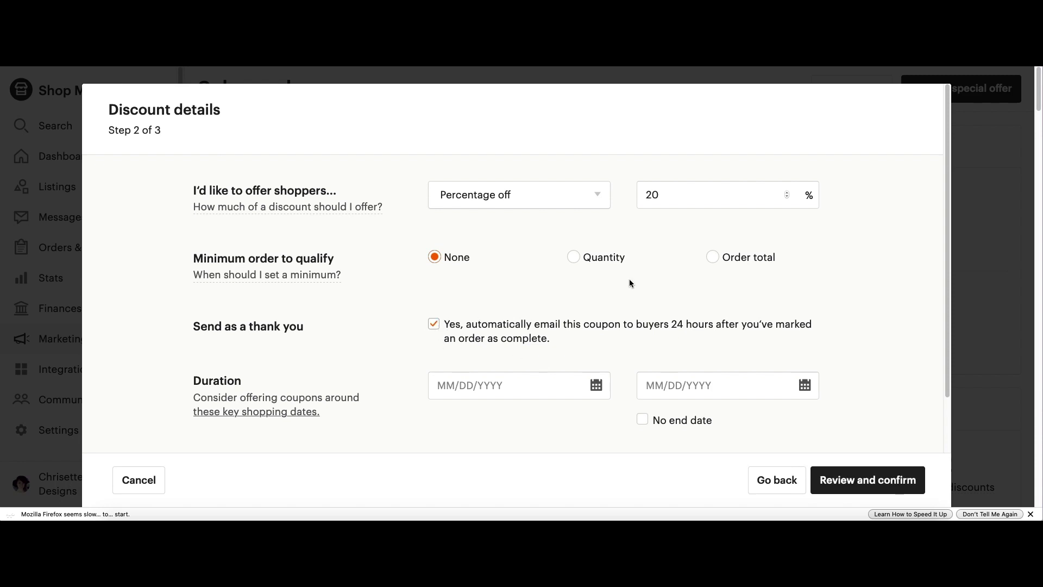
click(433, 324)
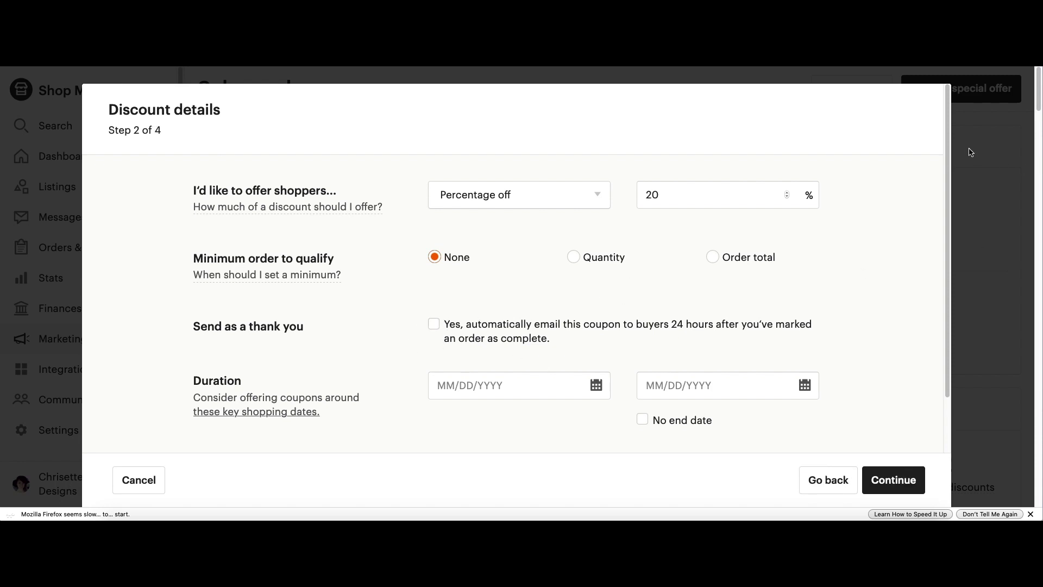
Set the coupon's start date to 04/20/2020
scroll(925, 279, down, 2)
scroll(925, 278, down, 1)
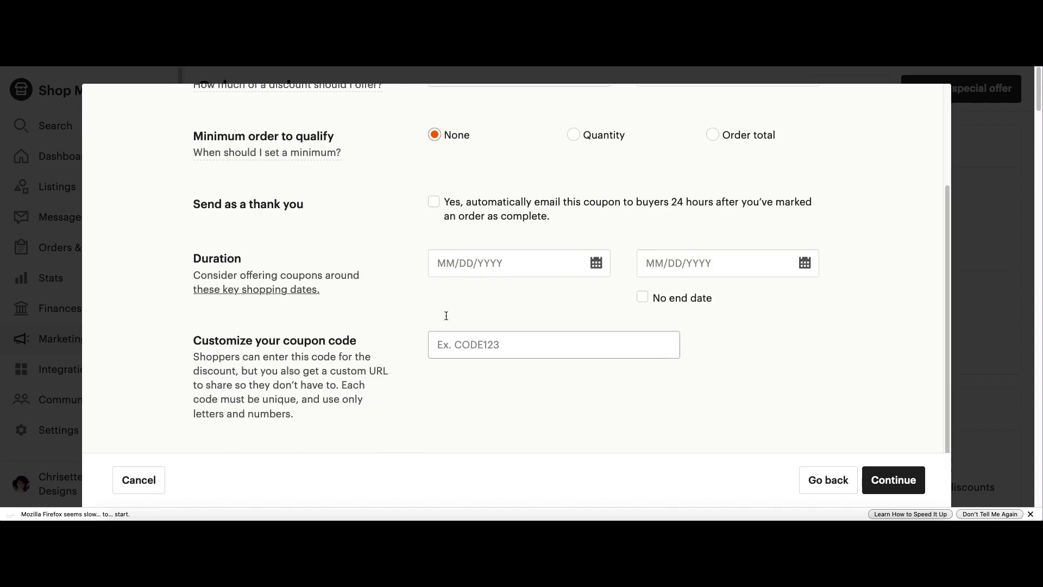
click(596, 263)
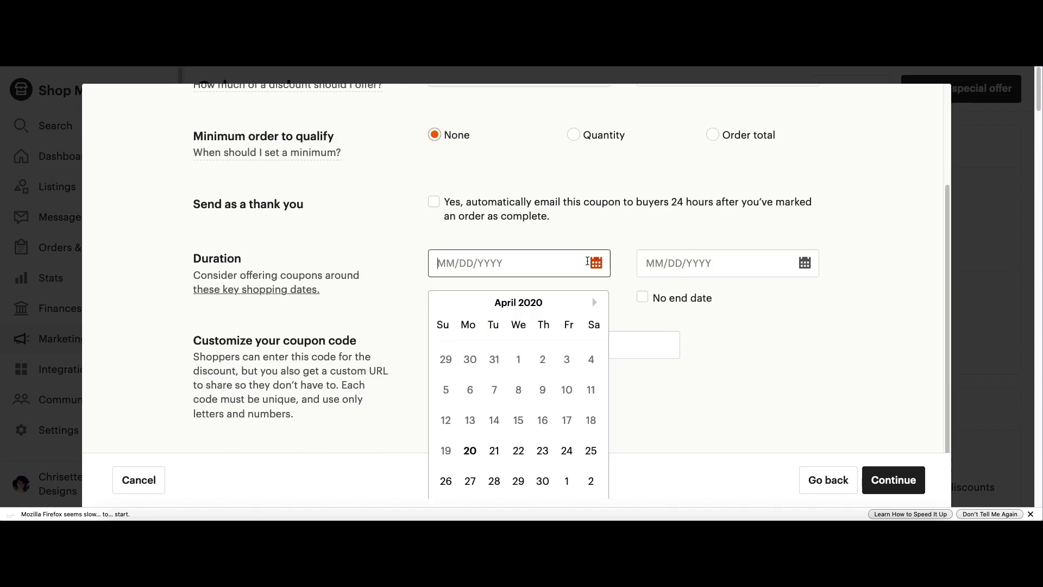
click(470, 452)
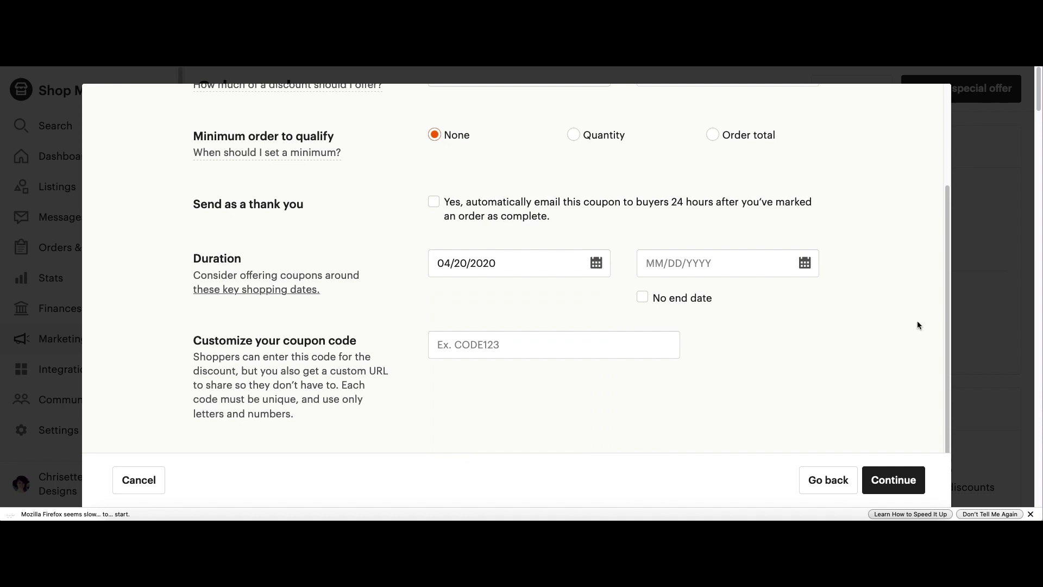
click(643, 297)
click(642, 297)
click(805, 264)
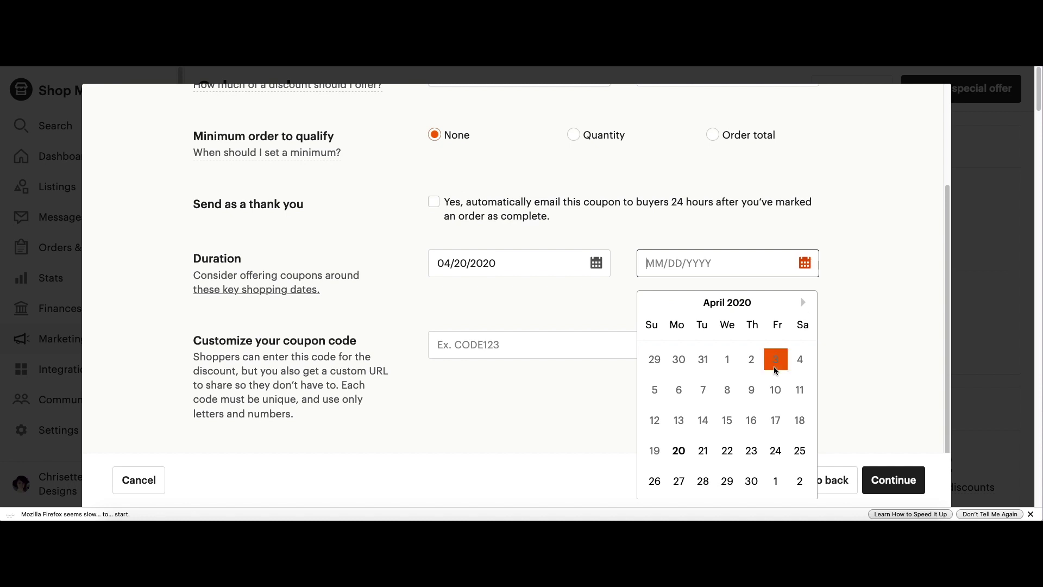
click(678, 481)
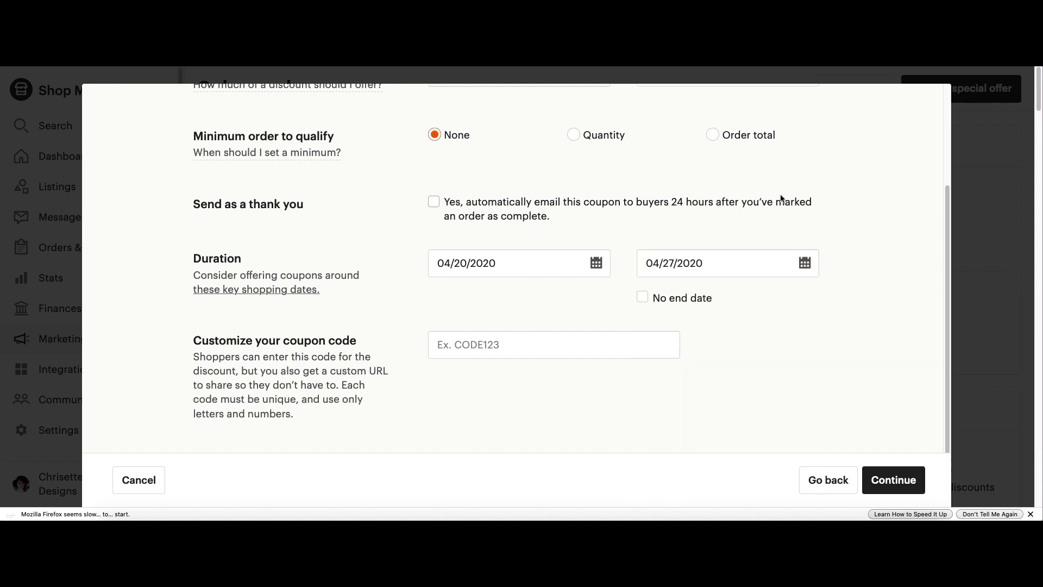
Give the coupon no end date, set its code to REVIEW20, and continue to the listing selection
click(643, 297)
click(537, 345)
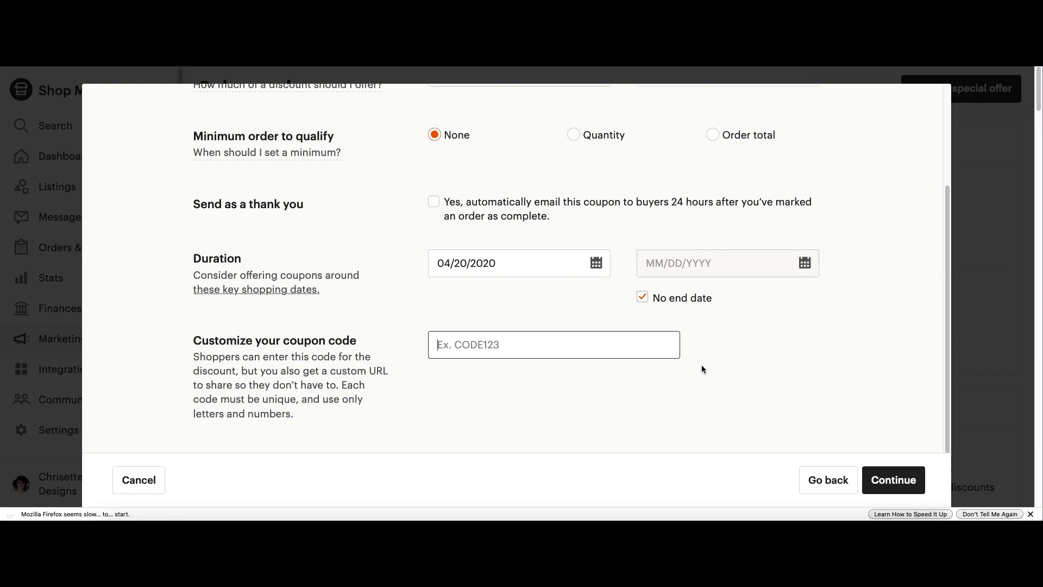
text(REVIEW20)
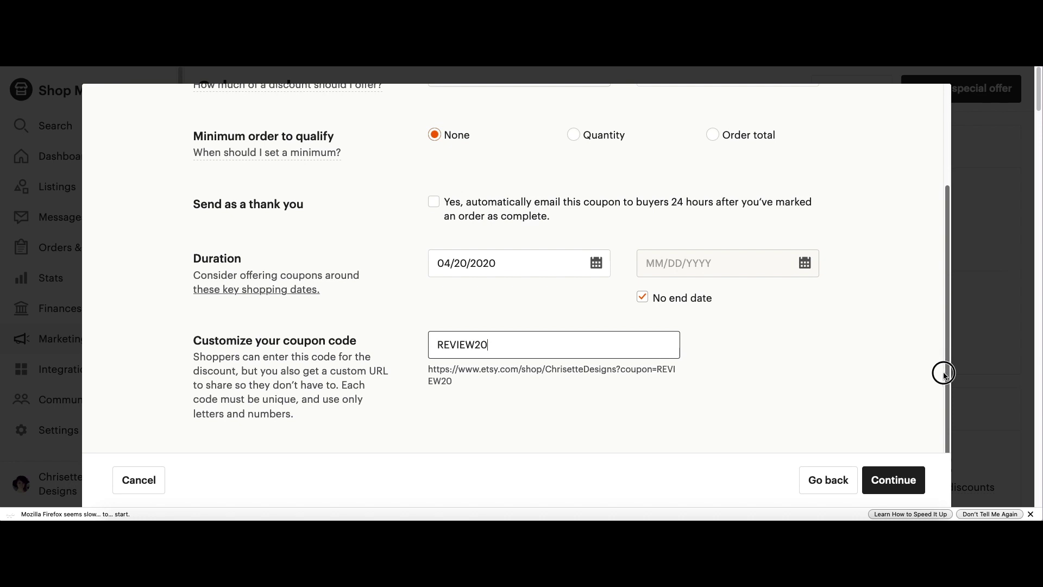
click(888, 492)
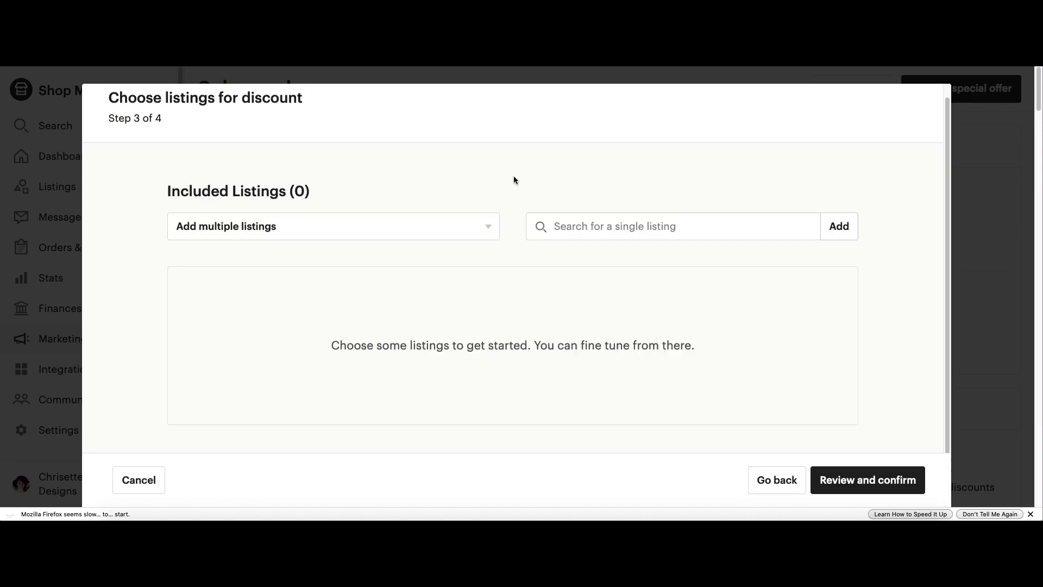
Add all listings from the Crochet Patterns section to the coupon
click(489, 231)
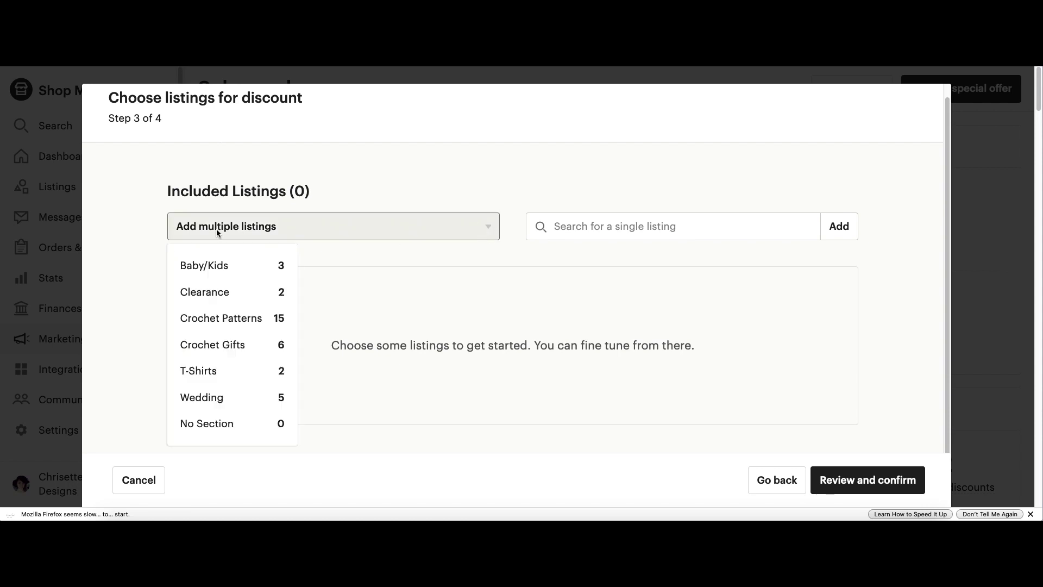
click(246, 373)
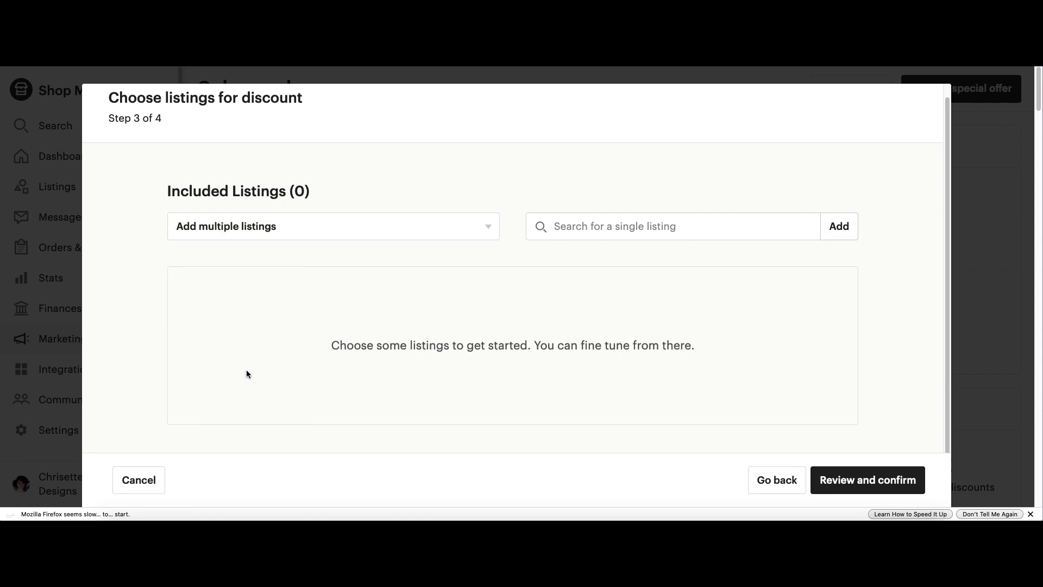
click(360, 236)
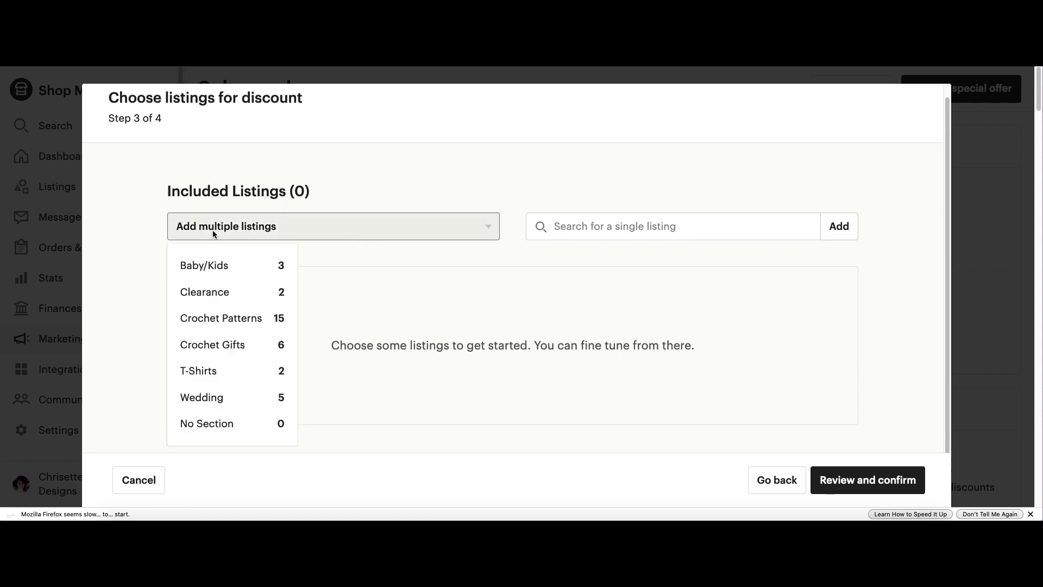
click(241, 321)
click(665, 255)
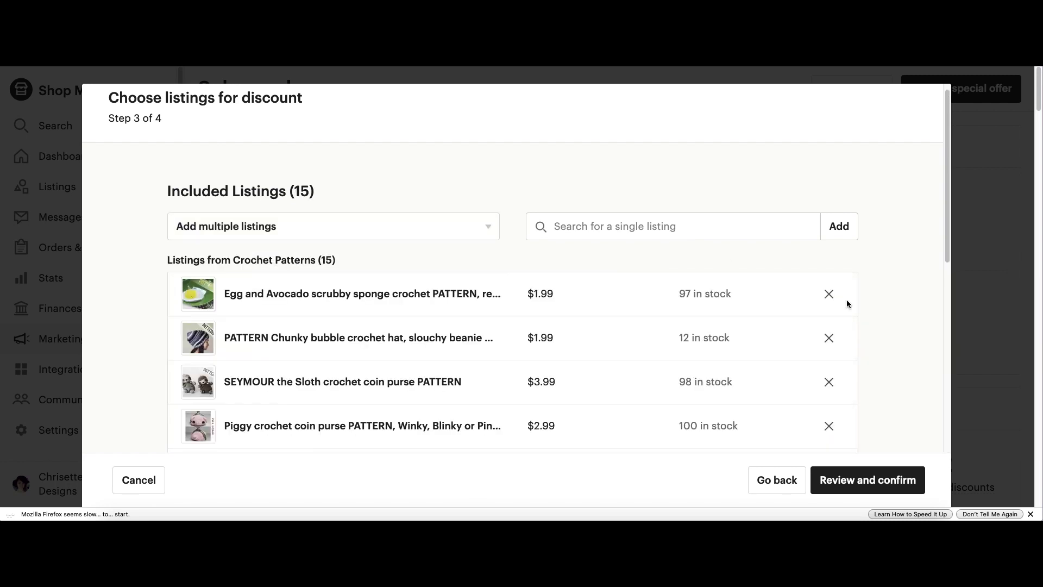
Remove the Egg and Avocado sponge, the Piggy coin purse and the listing just below BUNNY BOOT CUFFS from the included listings
drag(947, 121, 907, 163)
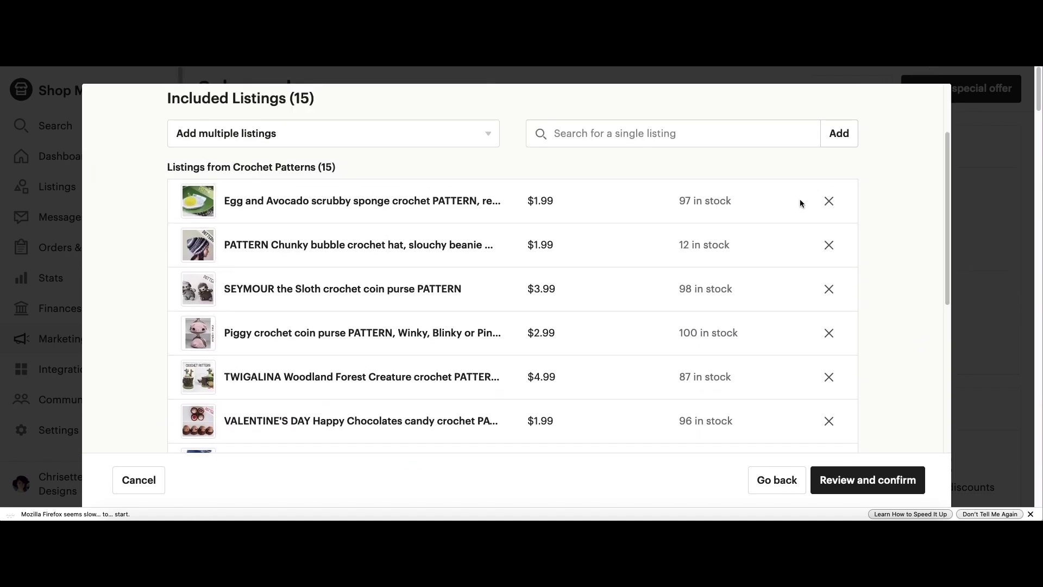
click(830, 202)
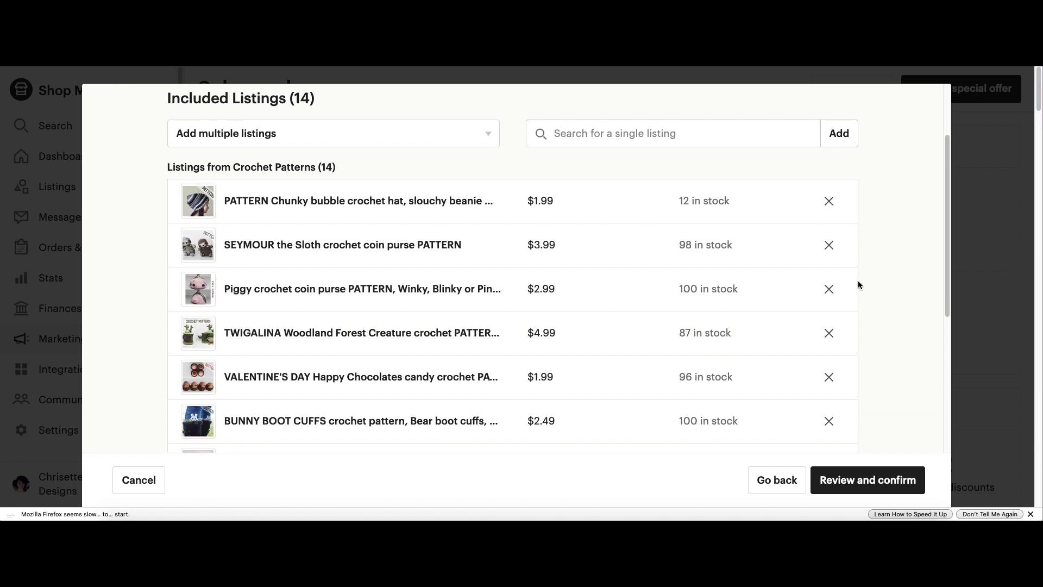
click(833, 293)
click(834, 426)
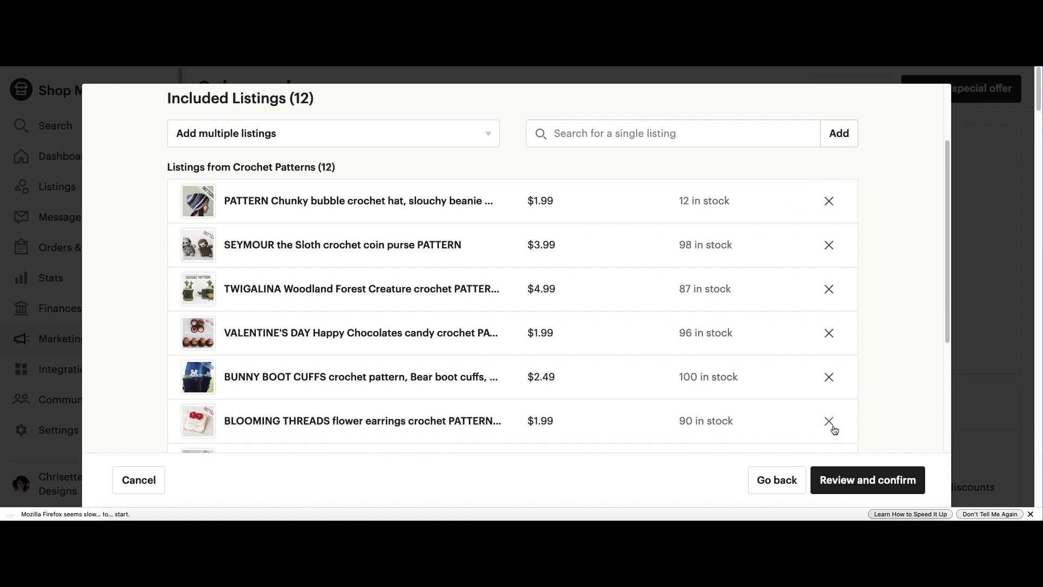
click(277, 133)
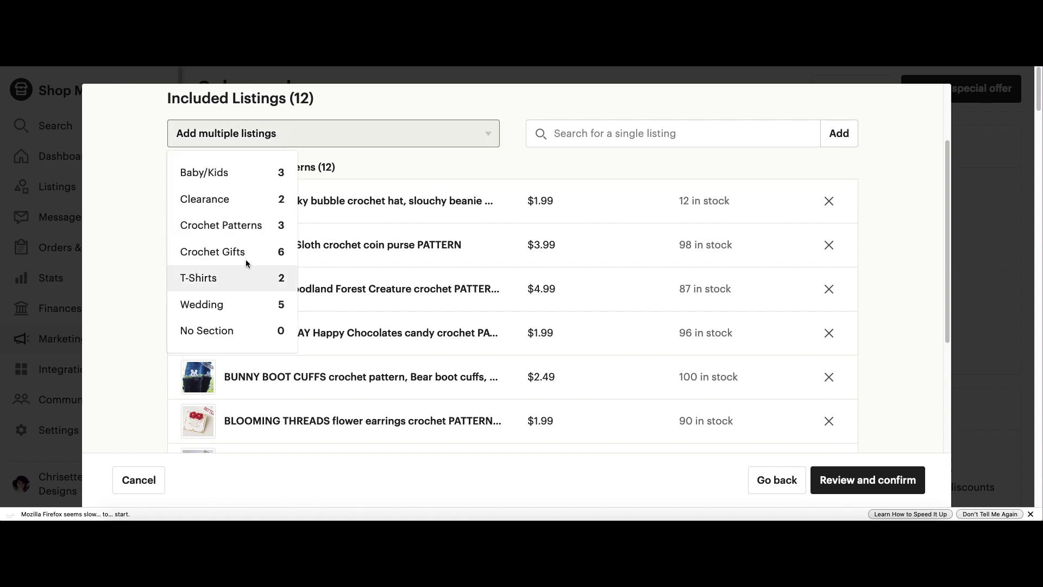
click(232, 252)
click(256, 138)
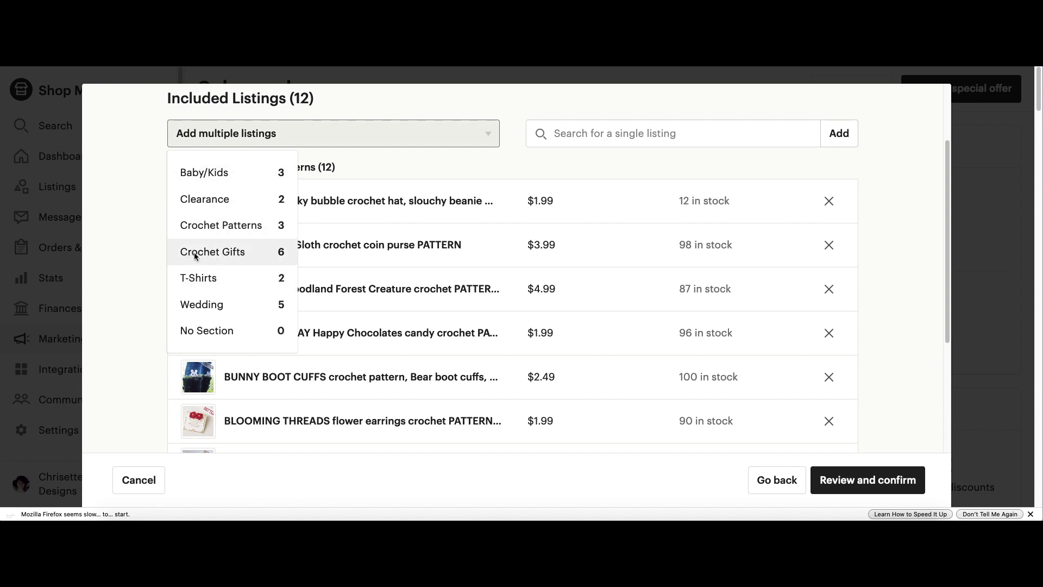
click(248, 255)
click(267, 133)
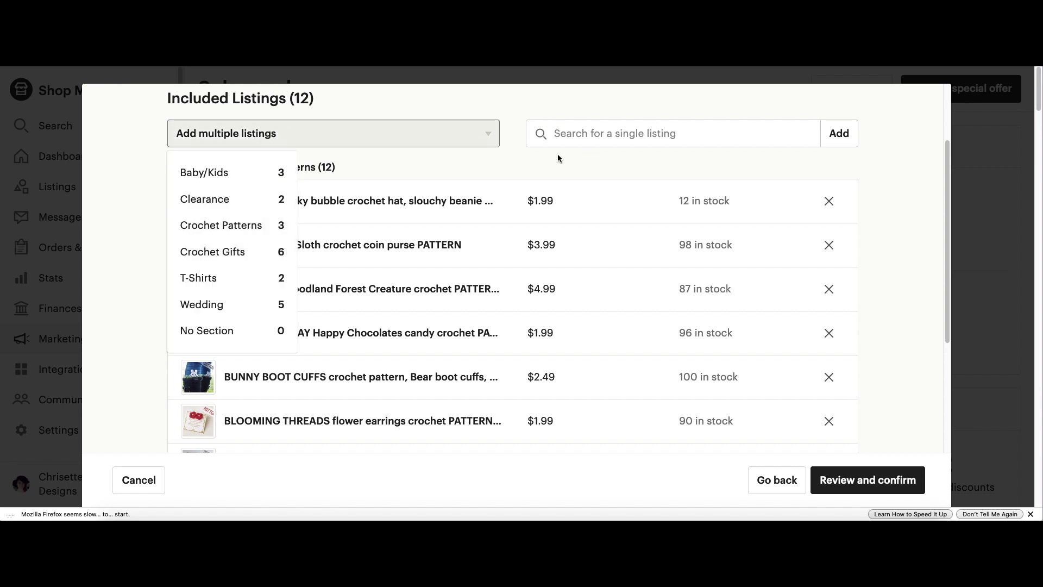
Search for a single listing with "tshirt" and add The Daddy to Be mens Tshirt to the included listings
click(597, 135)
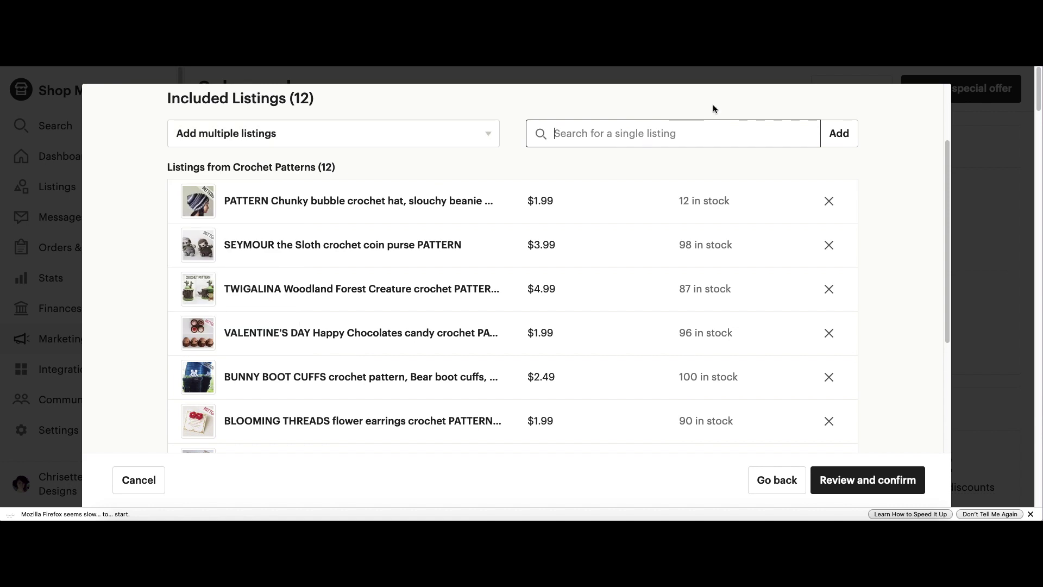
text(tshirt)
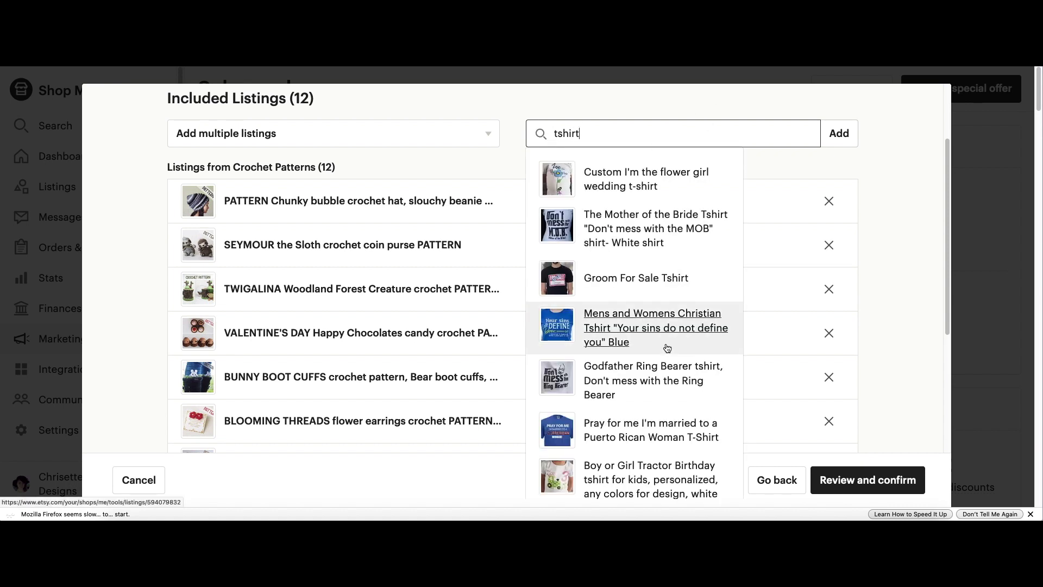
scroll(655, 332, down, 2)
scroll(655, 331, down, 4)
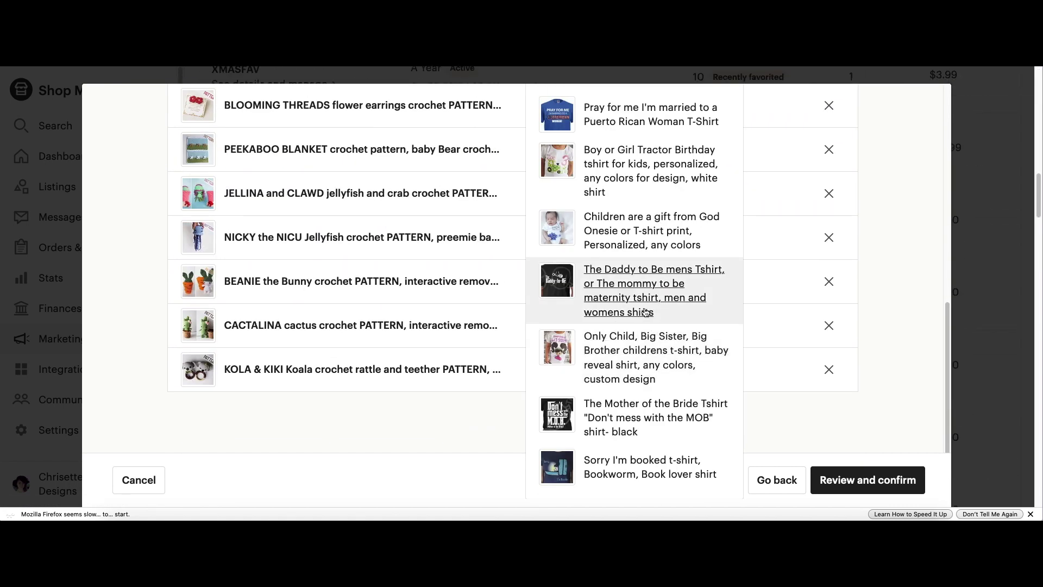
click(645, 312)
scroll(696, 296, up, 7)
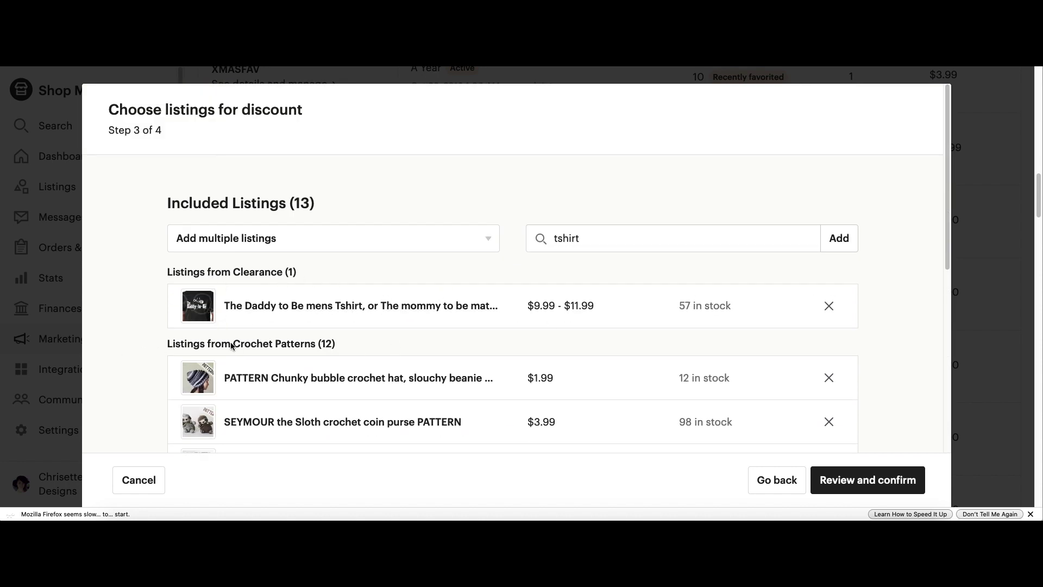
drag(945, 244, 908, 478)
drag(949, 202, 971, 440)
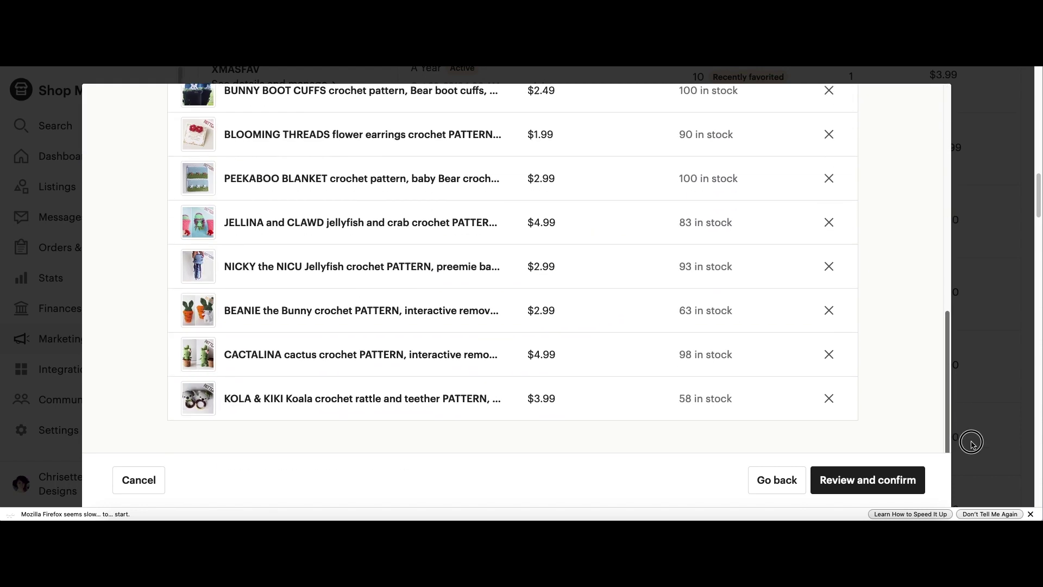
Continue to the coupon's review details and highlight its shareable URL and its code
click(837, 483)
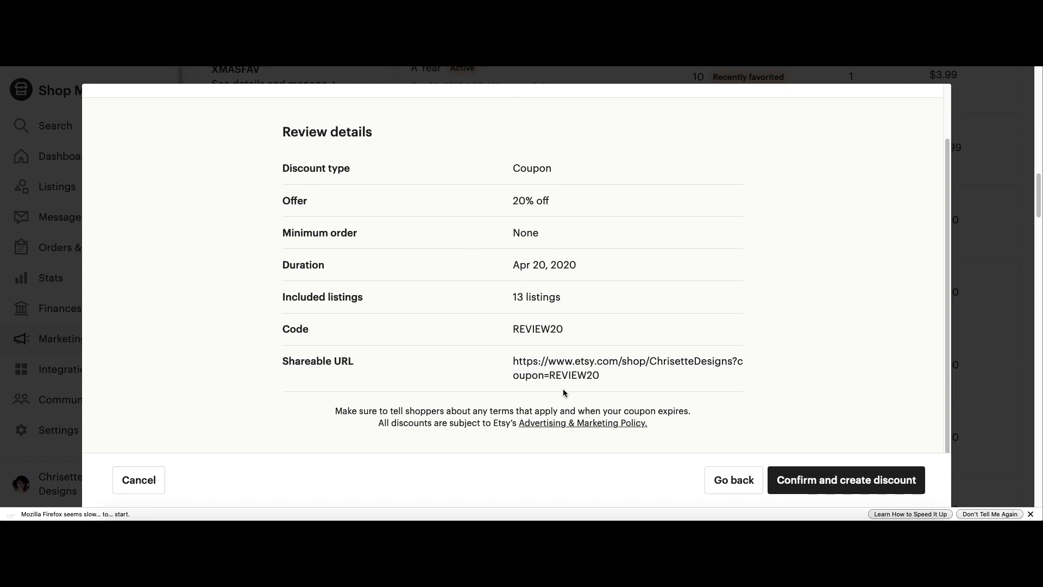
drag(601, 385, 507, 358)
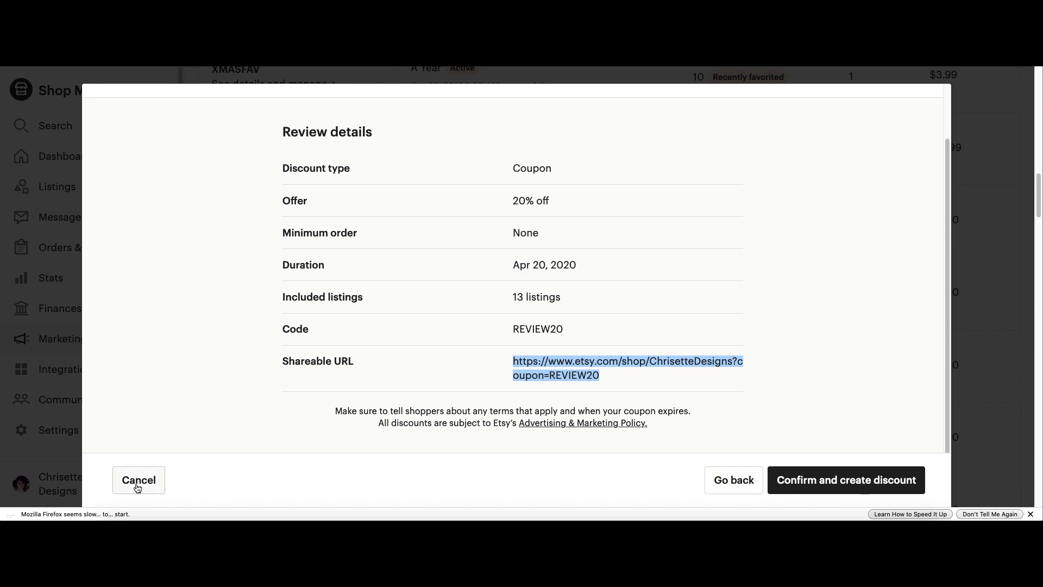
drag(562, 330, 515, 330)
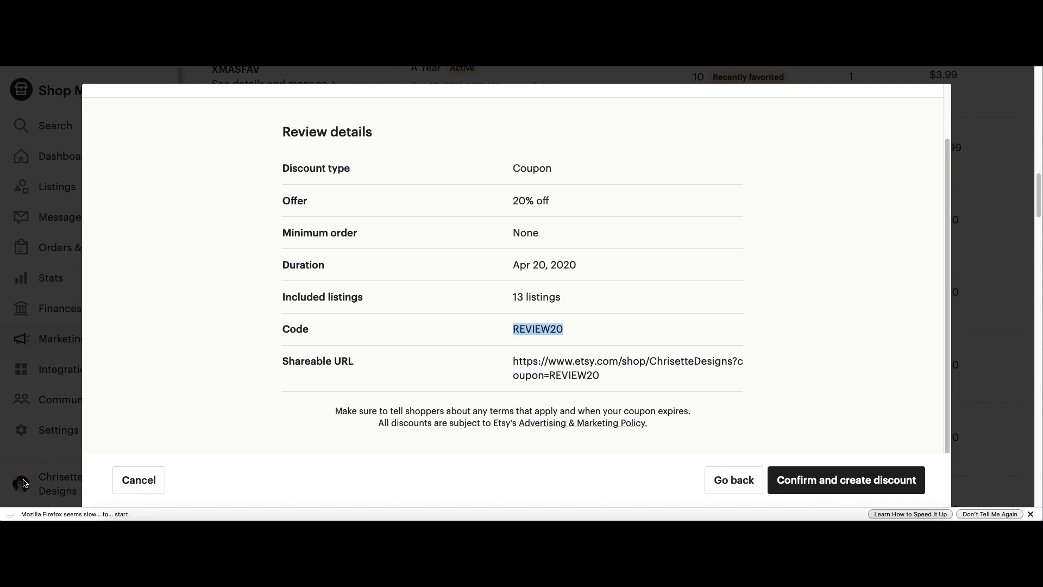
Cancel the special offer without creating the coupon, discarding the entered details
click(139, 481)
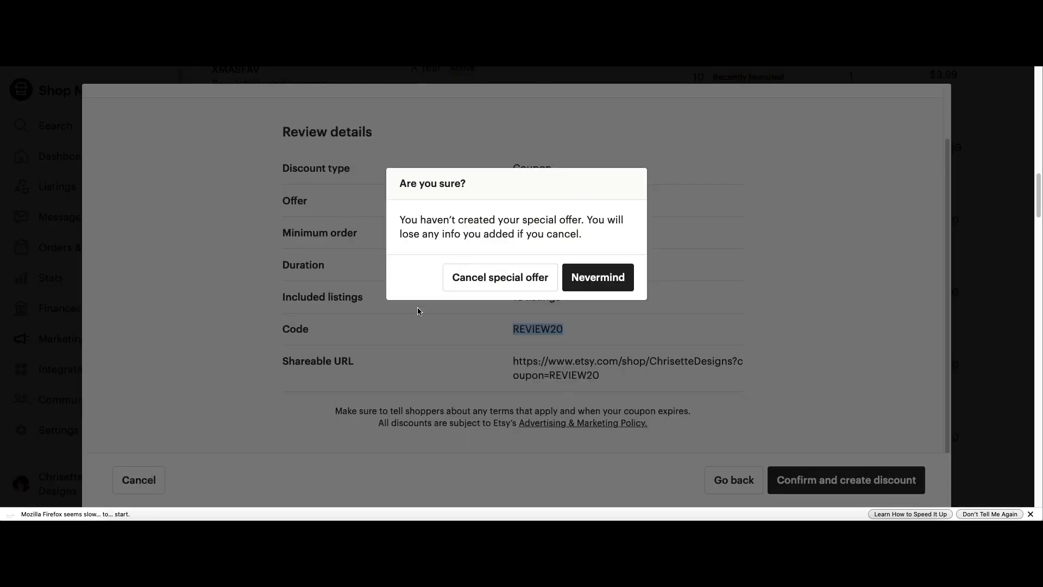
click(594, 277)
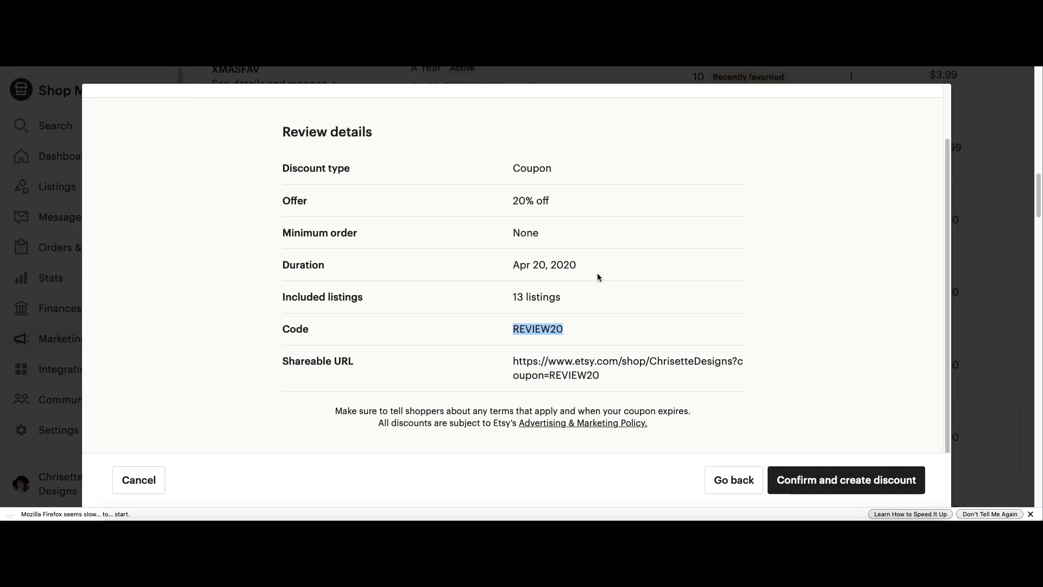
click(139, 481)
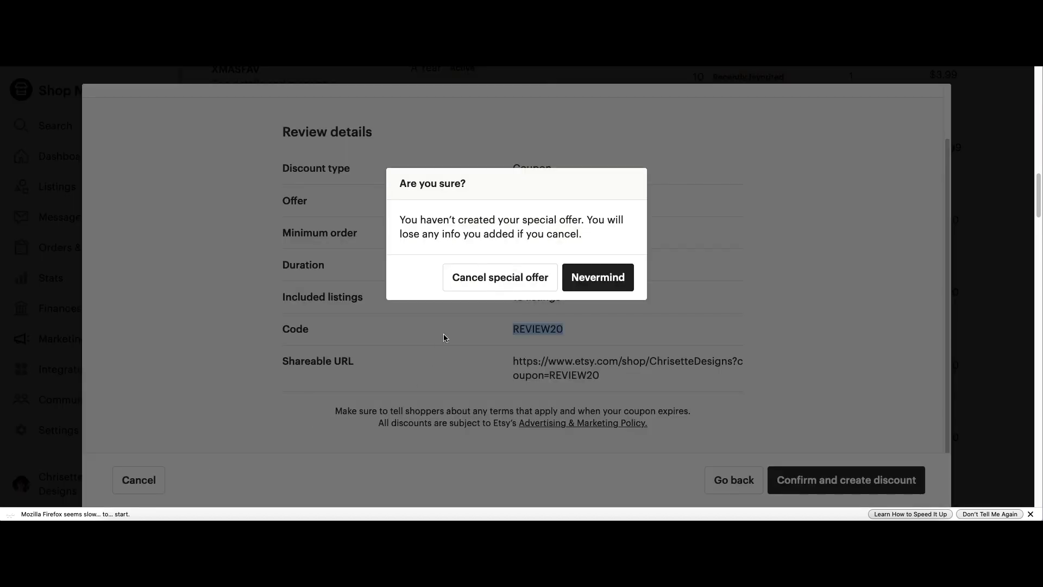
click(488, 281)
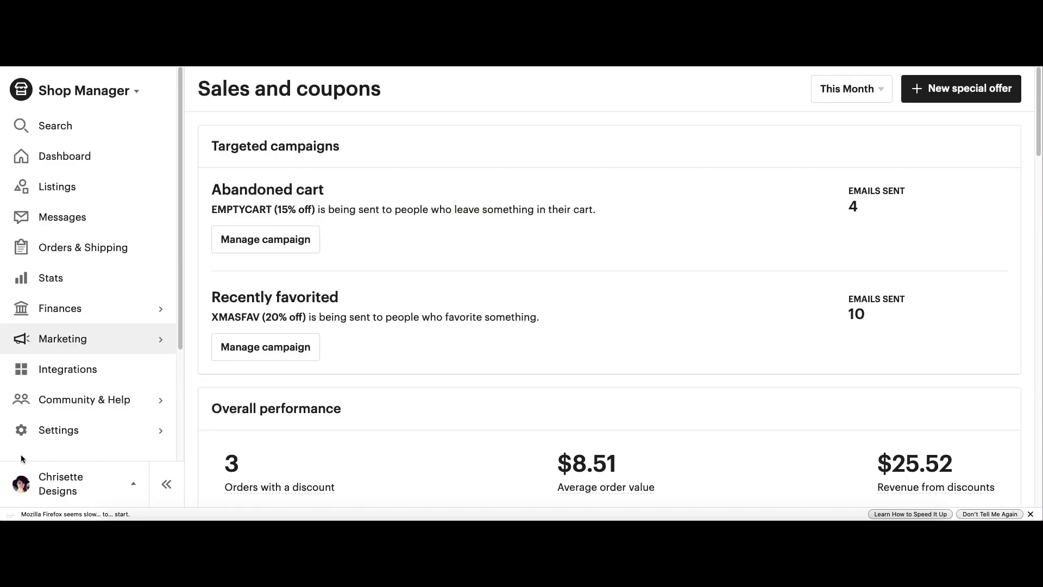
Open the shop's Info & Appearance settings and select the whole Message to Buyers text
click(69, 434)
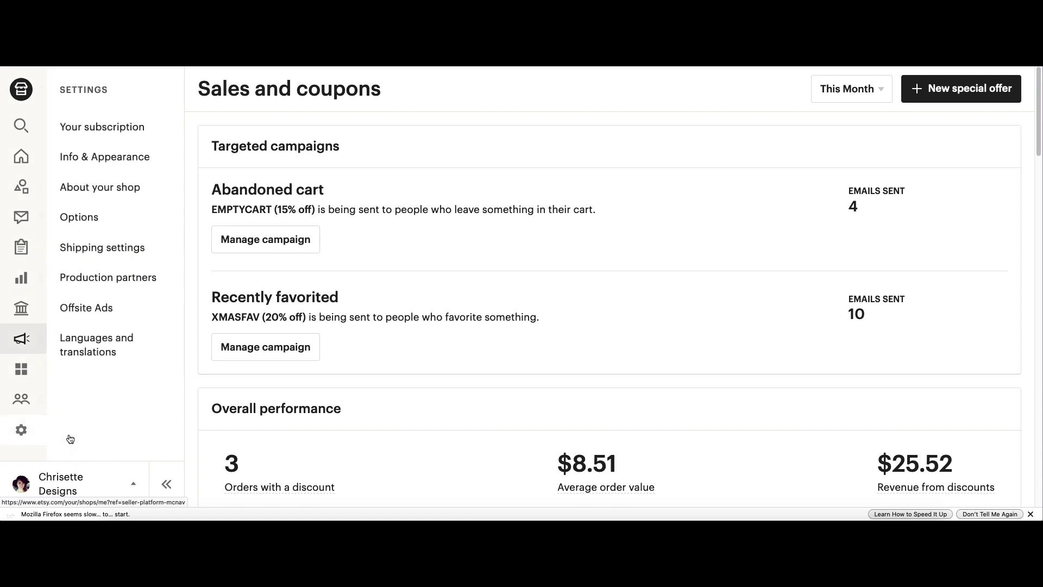
click(77, 157)
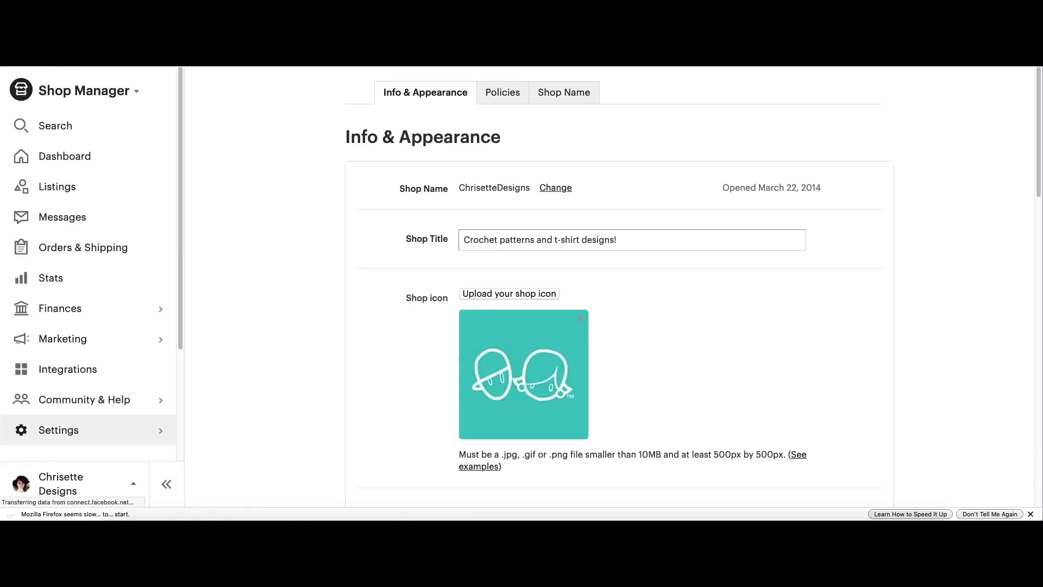
drag(1037, 93, 980, 342)
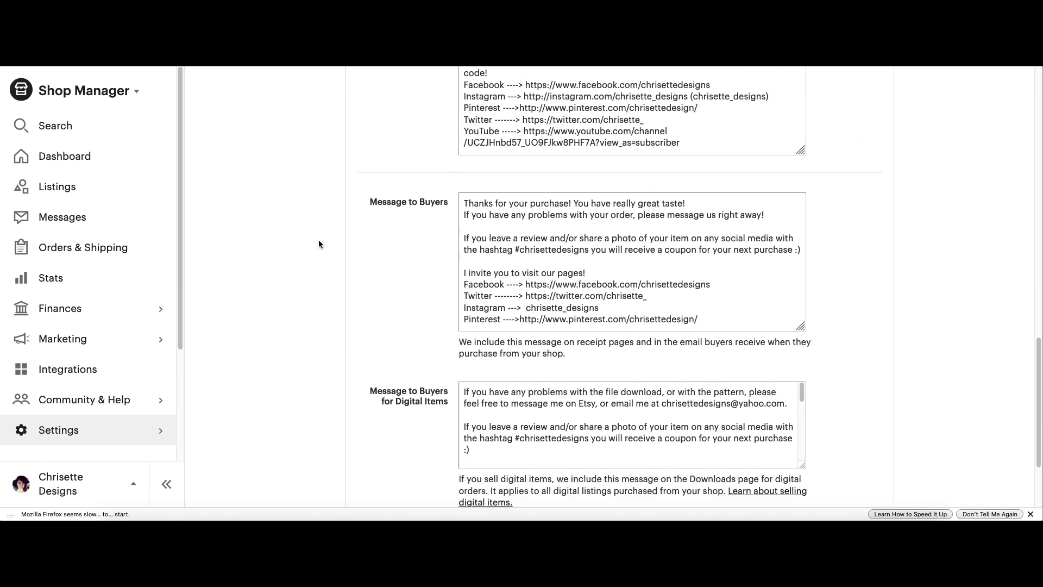
drag(372, 205, 449, 214)
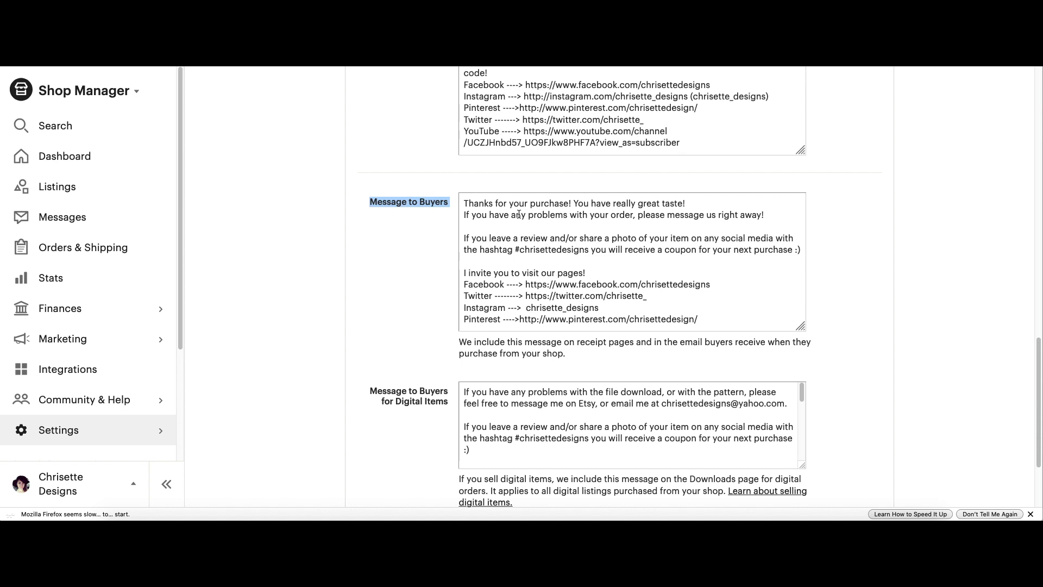
drag(464, 203, 721, 338)
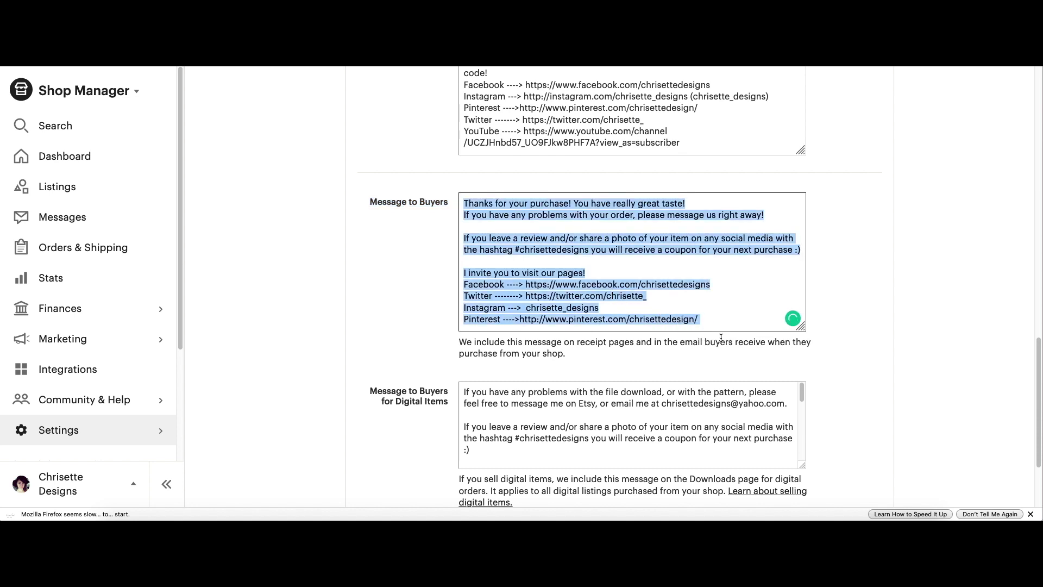
Highlight the sentence in Message to Buyers that offers a coupon for leaving a review or sharing a photo
click(593, 254)
click(464, 239)
drag(465, 239, 802, 250)
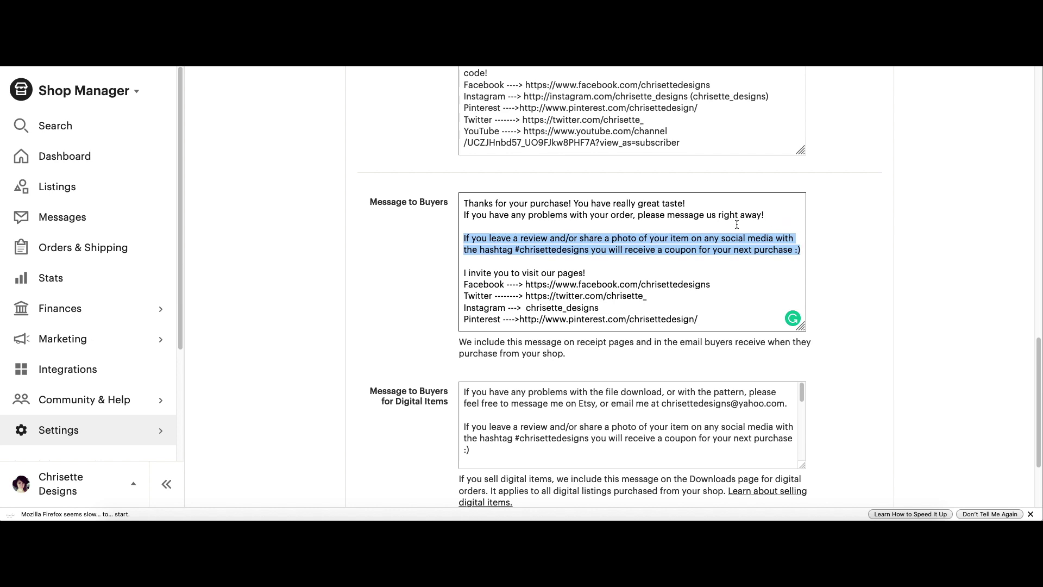
click(623, 249)
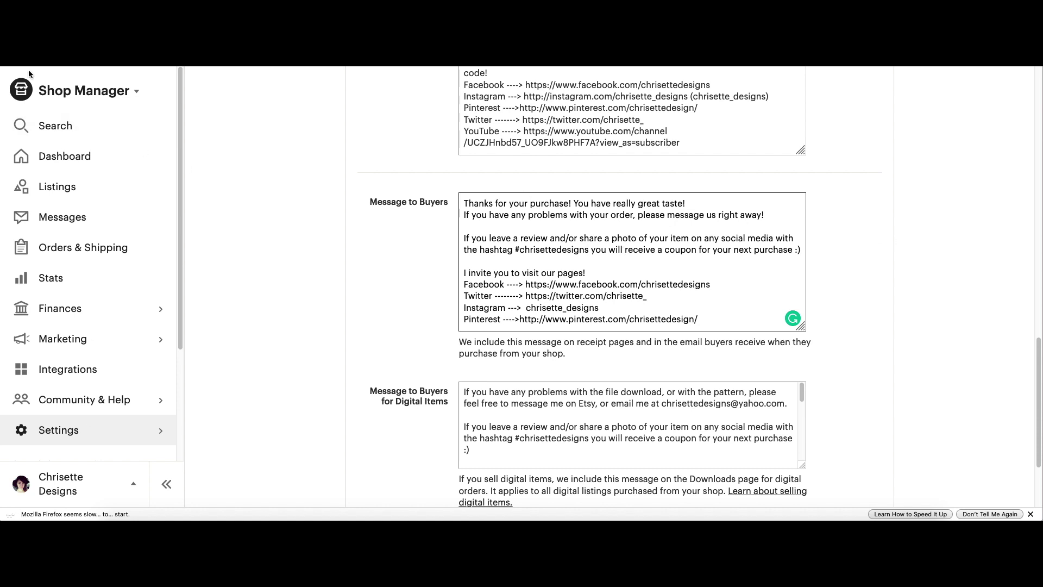
Open the public shop page and browse through its item listings
click(279, 101)
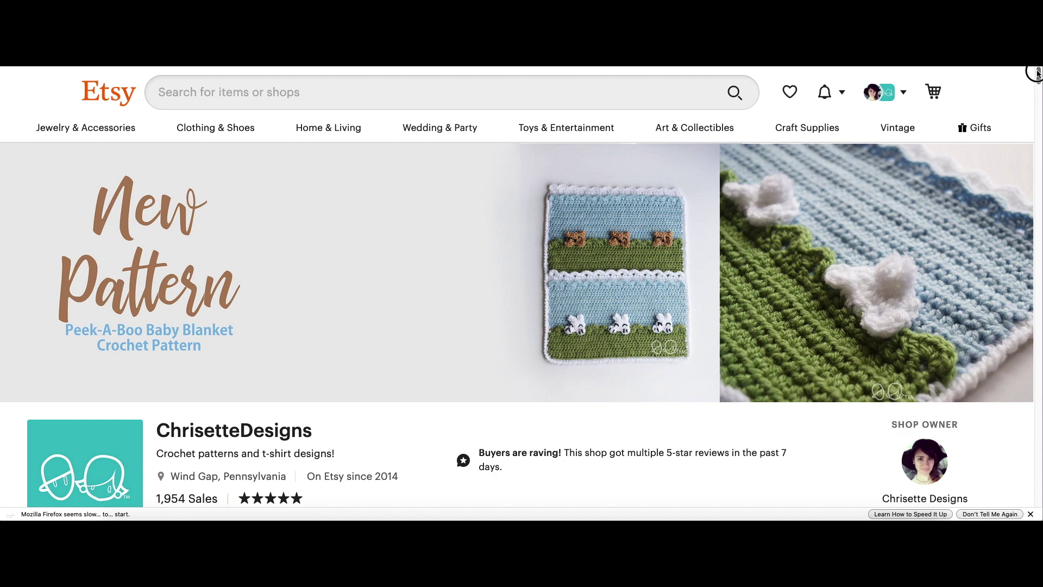
scroll(1036, 77, down, 3)
scroll(1036, 78, up, 3)
drag(1037, 74, 993, 69)
drag(1037, 76, 1037, 148)
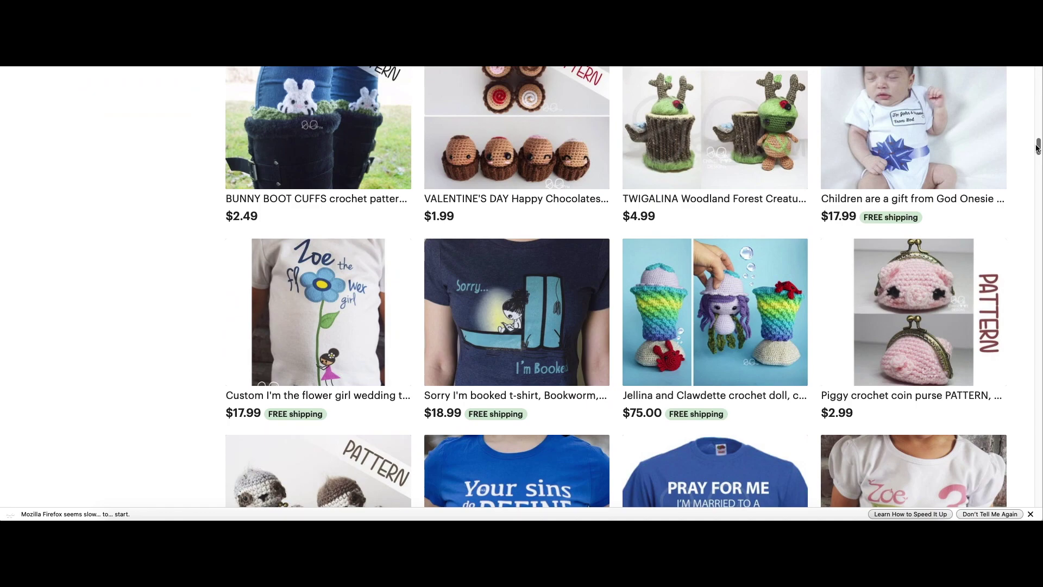